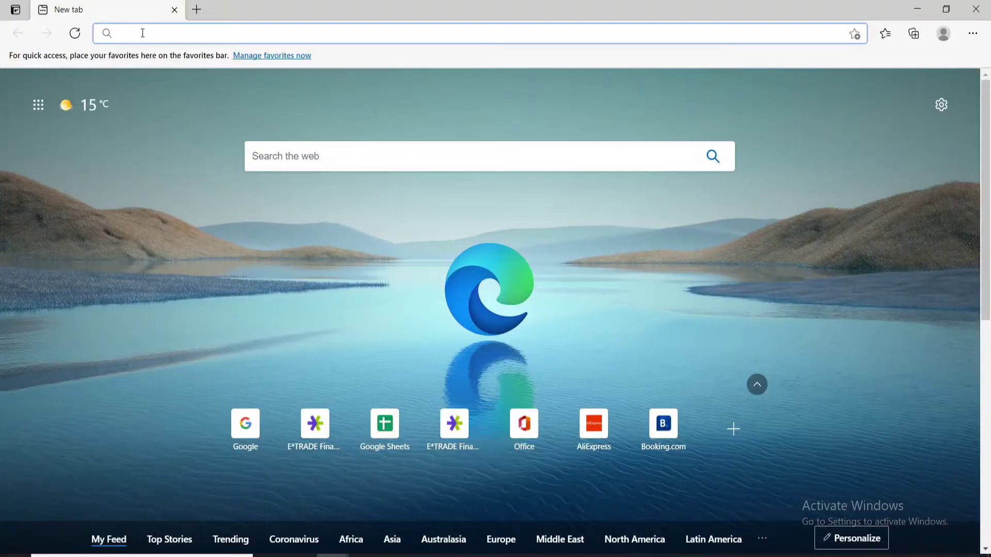
{"action": "left_click", "coordinate": [154, 33]}
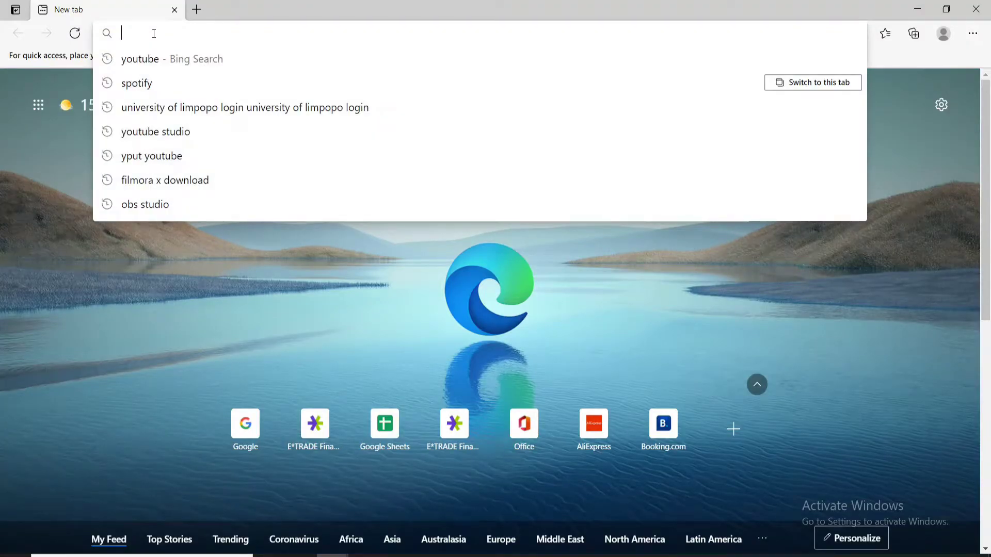
{"action": "type", "text": "www.spotify.com"}
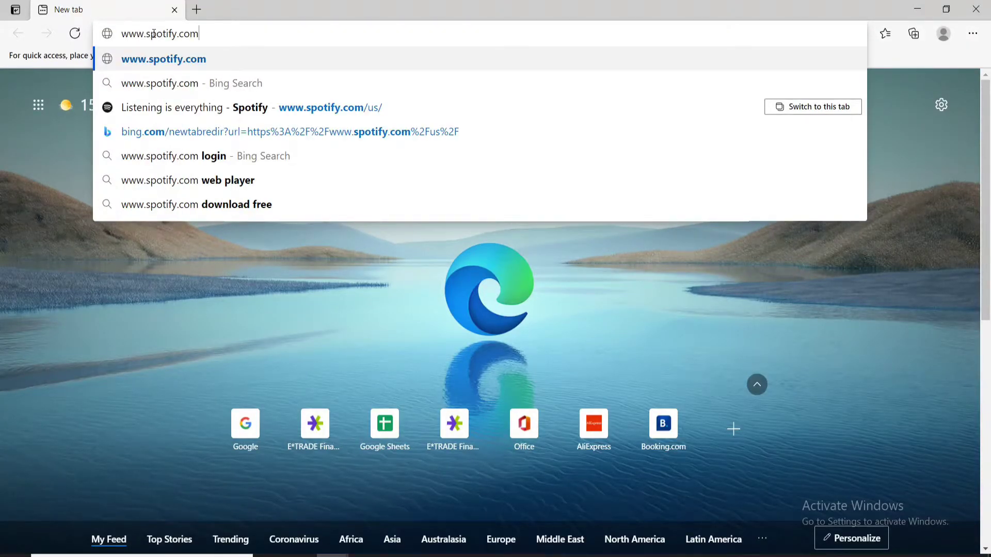
{"action": "key", "text": "Return"}
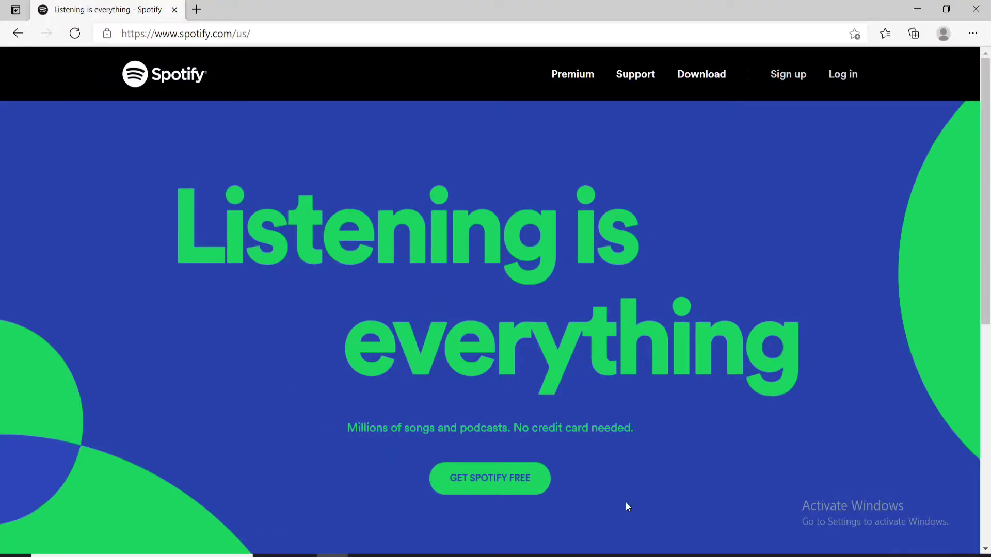
Open the Spotify Sign up page from the top navigation bar.
{"action": "left_click", "coordinate": [790, 81]}
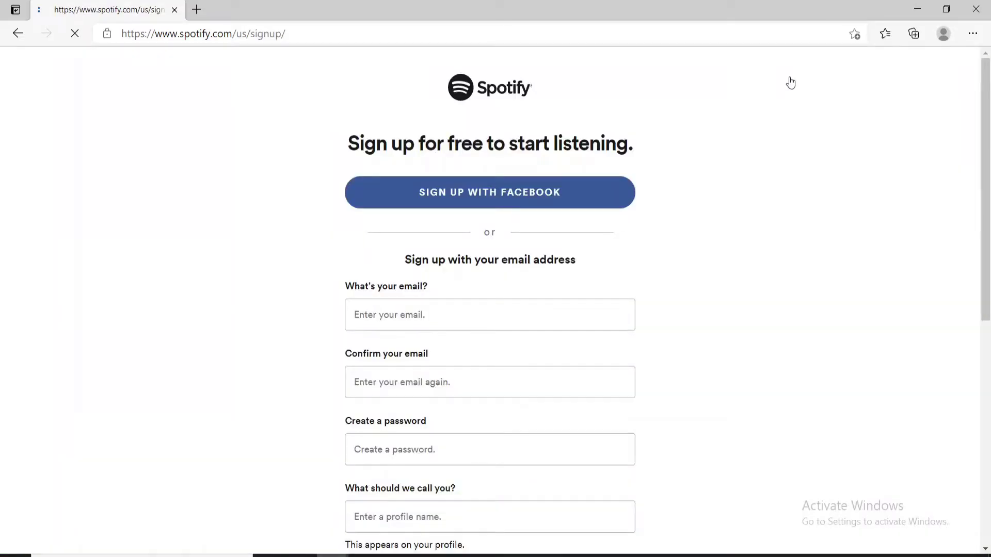
{"action": "scroll", "coordinate": [790, 82], "scroll_direction": "down", "scroll_amount": 2}
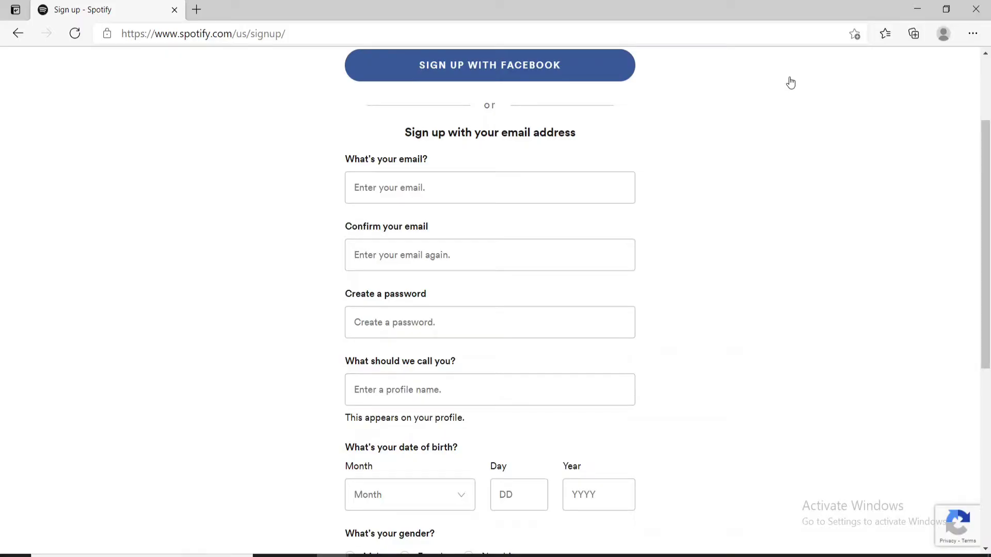
{"action": "scroll", "coordinate": [790, 82], "scroll_direction": "down", "scroll_amount": 2}
{"action": "scroll", "coordinate": [791, 83], "scroll_direction": "down", "scroll_amount": 1}
{"action": "scroll", "coordinate": [790, 83], "scroll_direction": "up", "scroll_amount": 1}
{"action": "scroll", "coordinate": [791, 83], "scroll_direction": "up", "scroll_amount": 3}
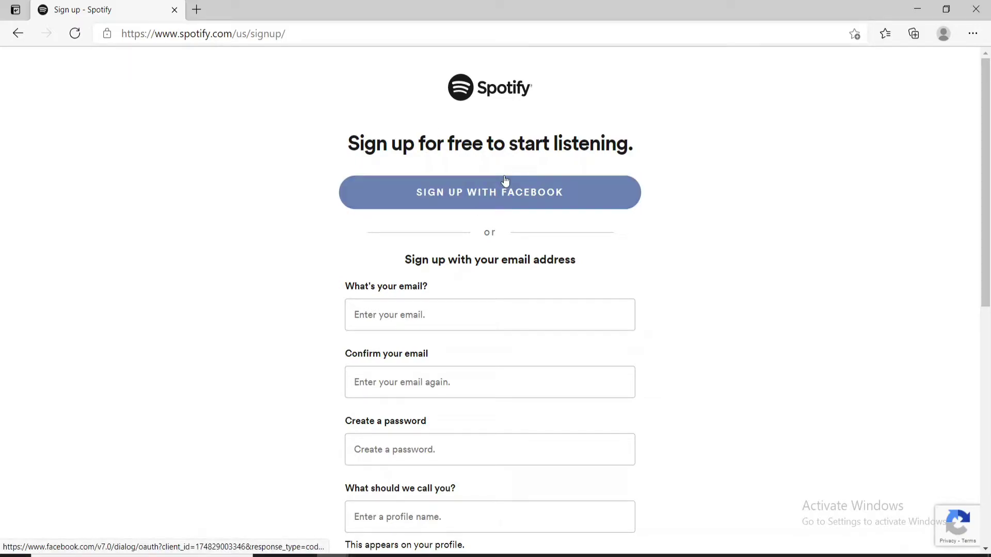
{"action": "scroll", "coordinate": [206, 286], "scroll_direction": "down", "scroll_amount": 1}
{"action": "scroll", "coordinate": [206, 286], "scroll_direction": "down", "scroll_amount": 2}
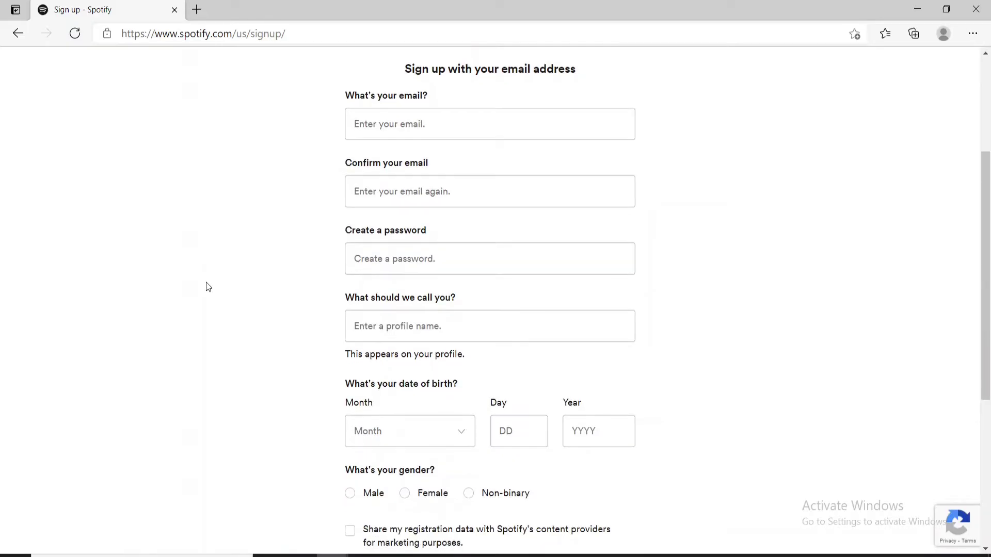
Enter and confirm the account email, fill in a password, and start the profile name.
{"action": "left_click", "coordinate": [446, 122]}
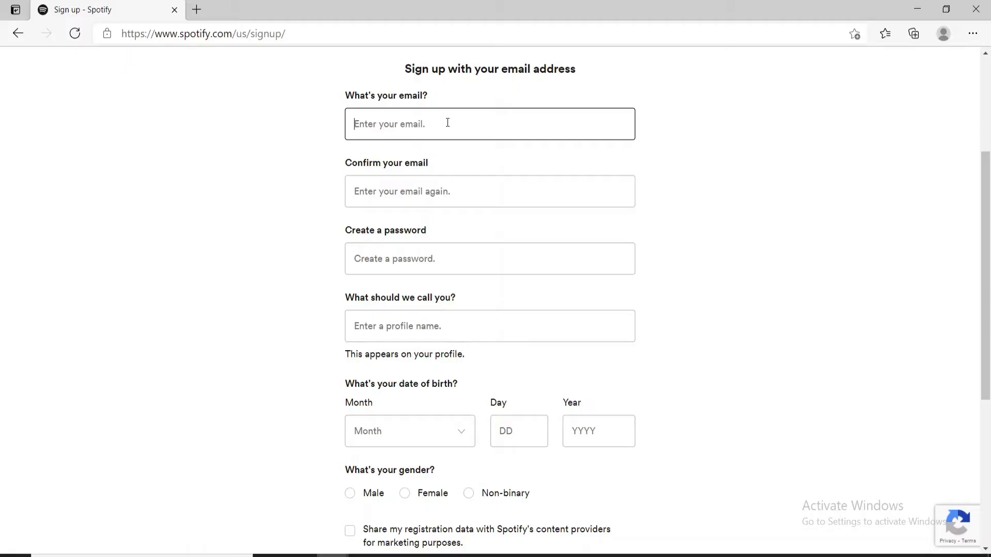
{"action": "key", "text": "Tab"}
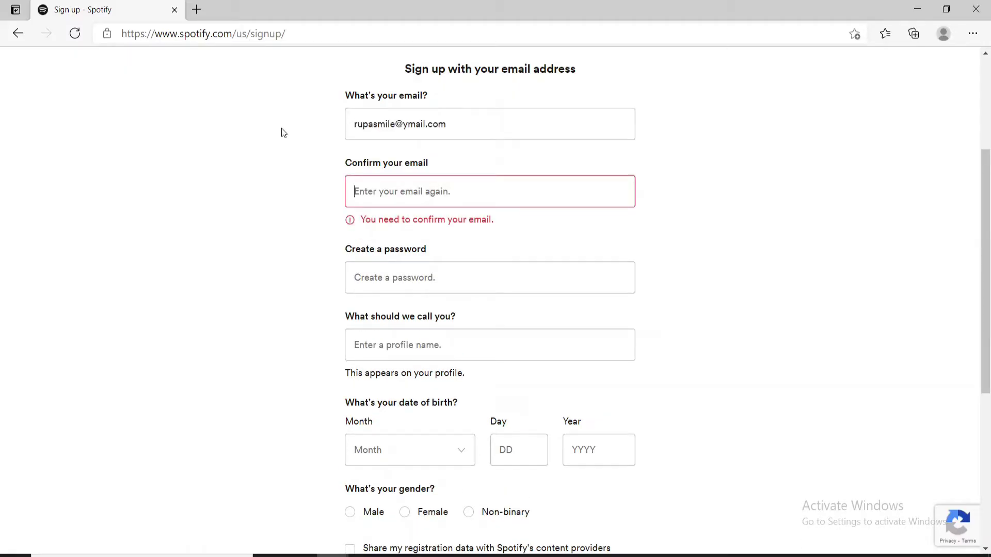
{"action": "left_click", "coordinate": [382, 192]}
{"action": "key", "text": "Tab"}
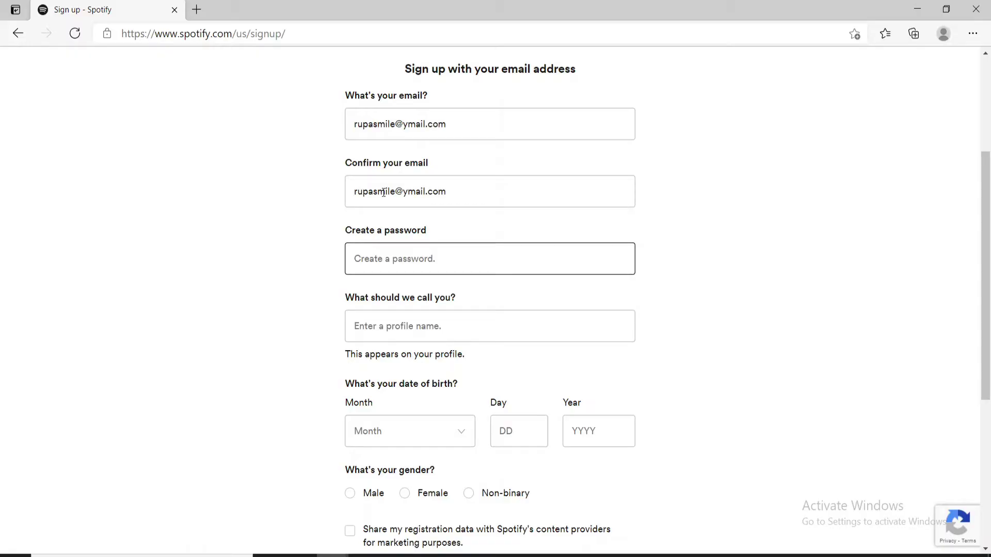
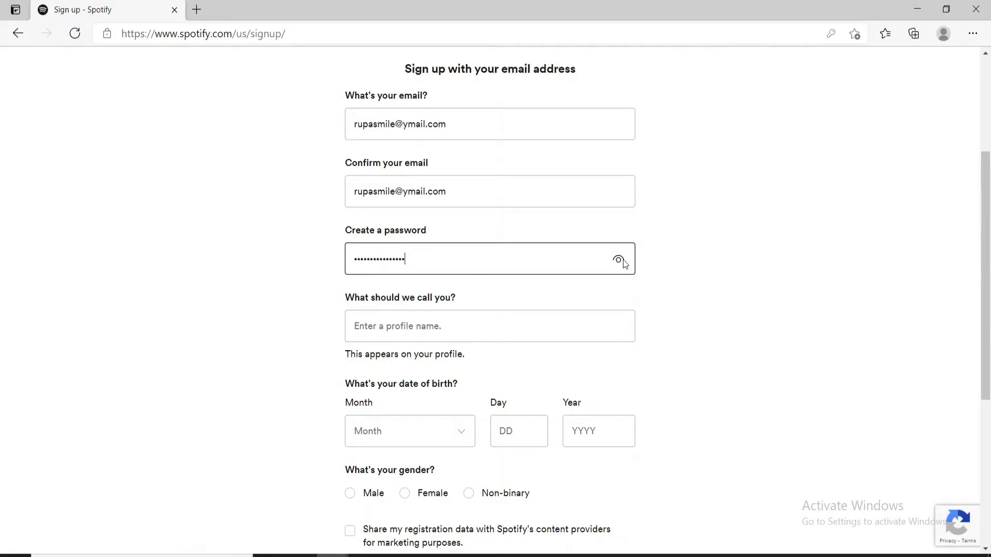
{"action": "left_click", "coordinate": [396, 326]}
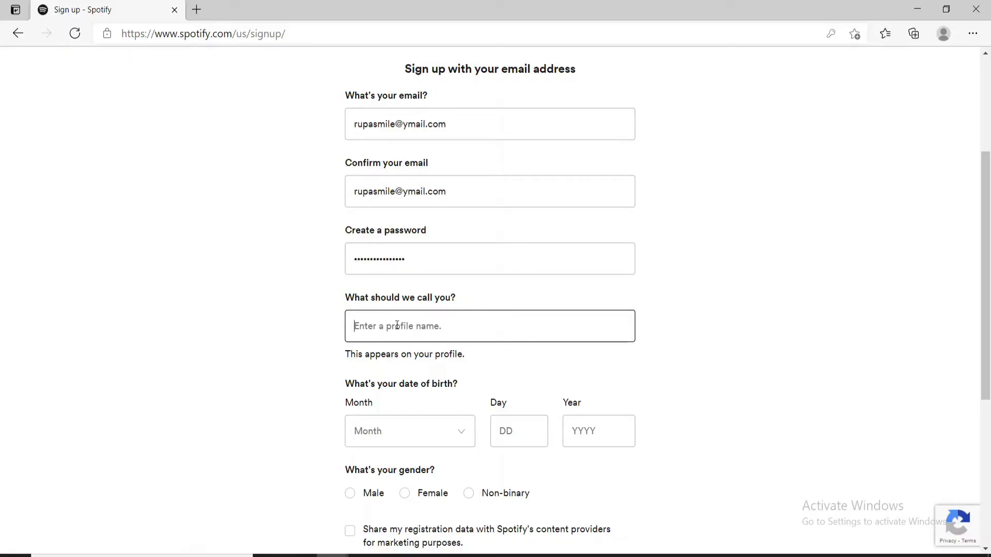
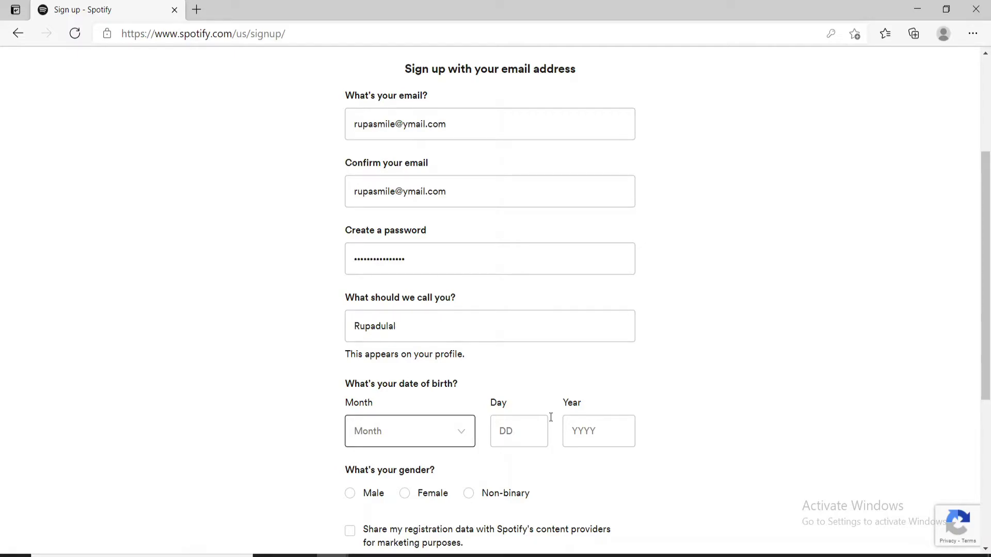
Choose April as the birth month, then move to the Day field for the birth day.
{"action": "left_click", "coordinate": [462, 433]}
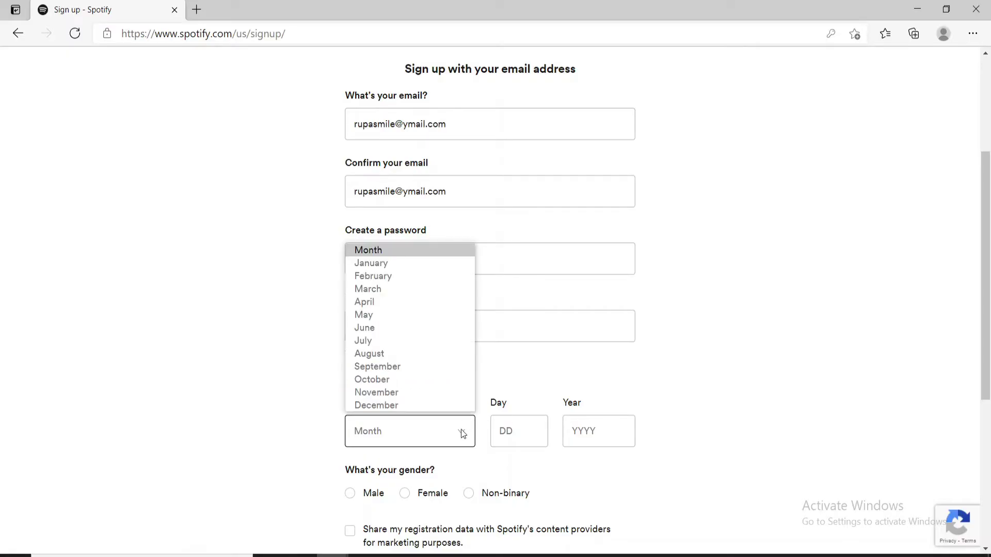
{"action": "left_click", "coordinate": [365, 301]}
{"action": "left_click", "coordinate": [527, 436]}
{"action": "type", "text": "1"}
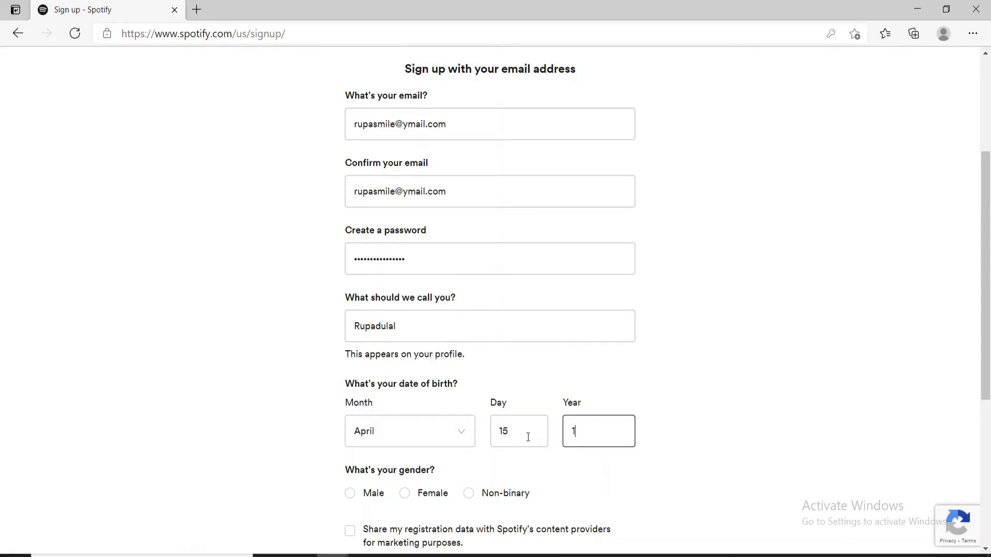
{"action": "type", "text": "51994"}
{"action": "scroll", "coordinate": [355, 478], "scroll_direction": "down", "scroll_amount": 3}
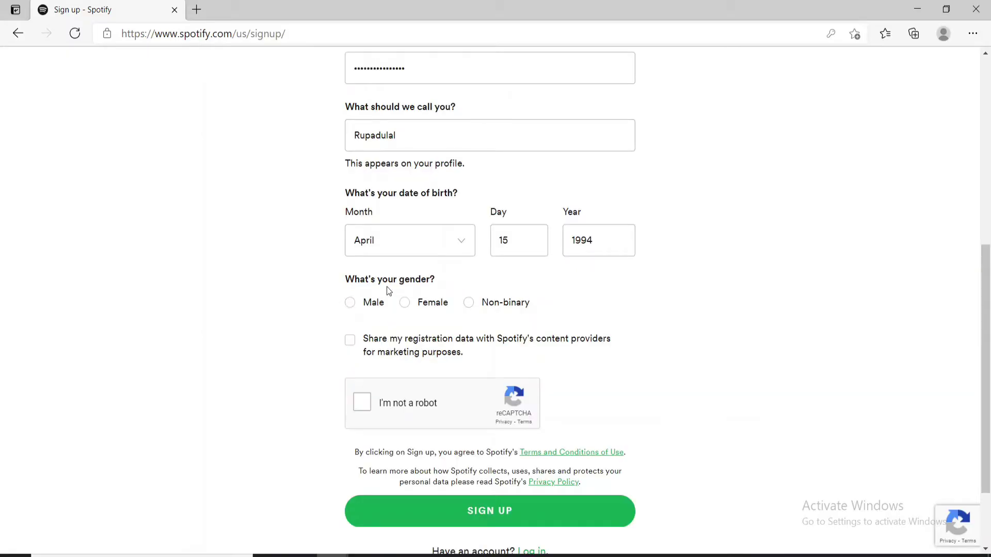
Select Female, leave registration data sharing unticked, and tick the 'I'm not a robot' reCAPTCHA.
{"action": "left_click", "coordinate": [404, 303]}
{"action": "left_click", "coordinate": [351, 342]}
{"action": "left_click", "coordinate": [351, 342]}
{"action": "left_click", "coordinate": [362, 403]}
{"action": "scroll", "coordinate": [469, 470], "scroll_direction": "down", "scroll_amount": 2}
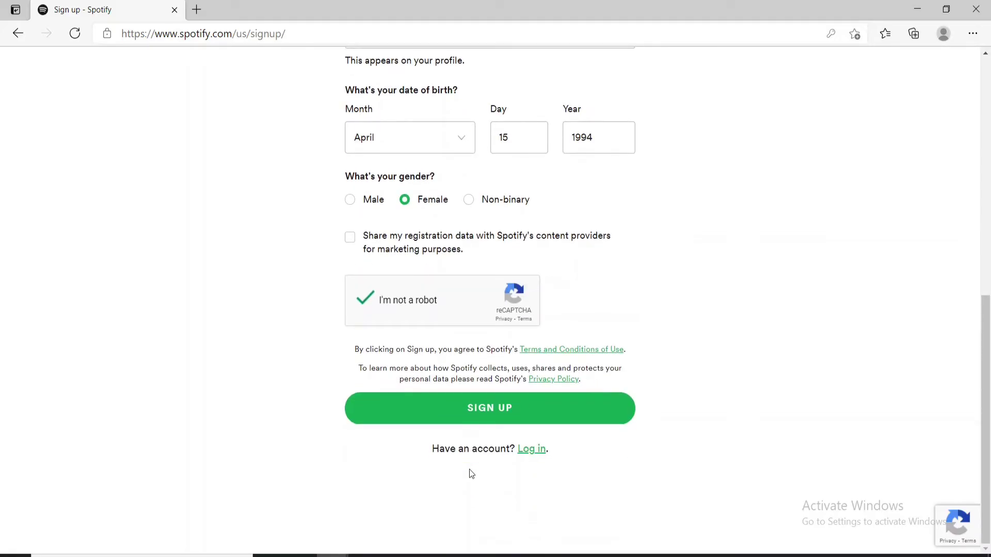
Submit the sign-up, view Your Library, return to Home, then minimize the browser.
{"action": "left_click", "coordinate": [497, 409]}
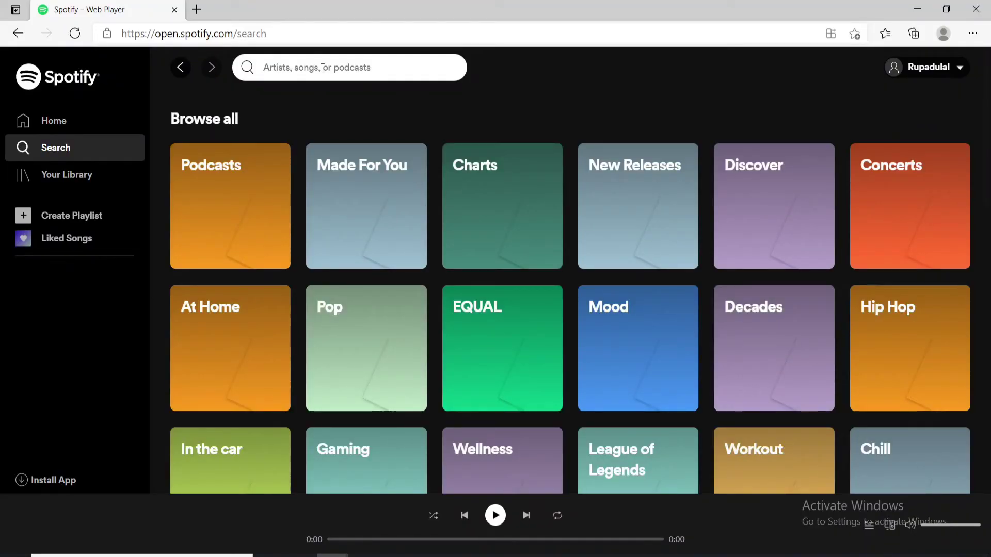
{"action": "left_click", "coordinate": [65, 176]}
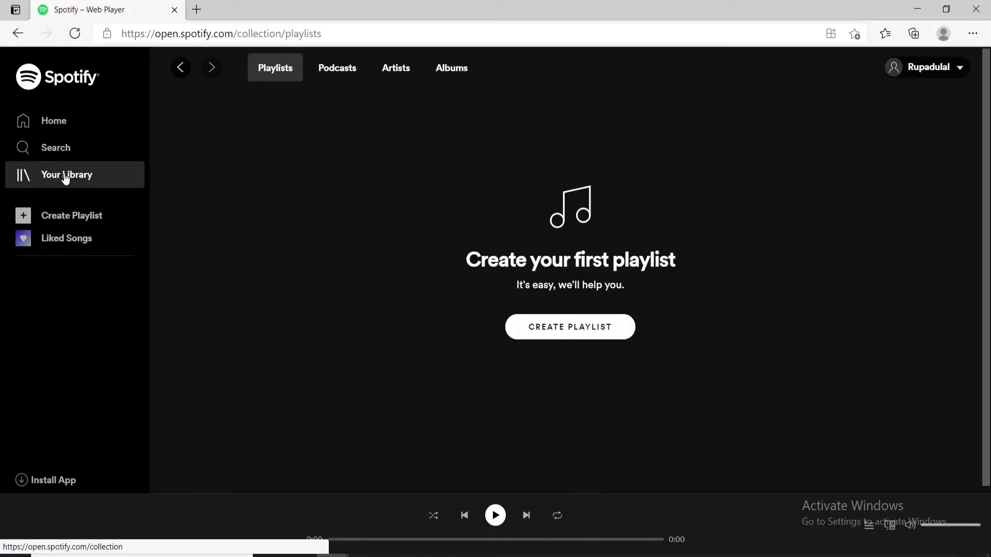
{"action": "left_click", "coordinate": [54, 120]}
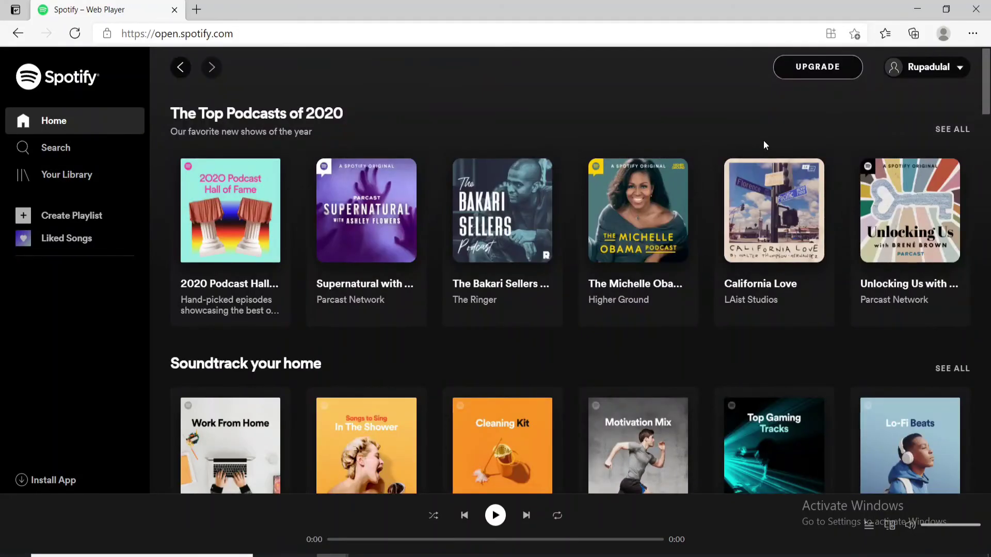
{"action": "left_click", "coordinate": [916, 9]}
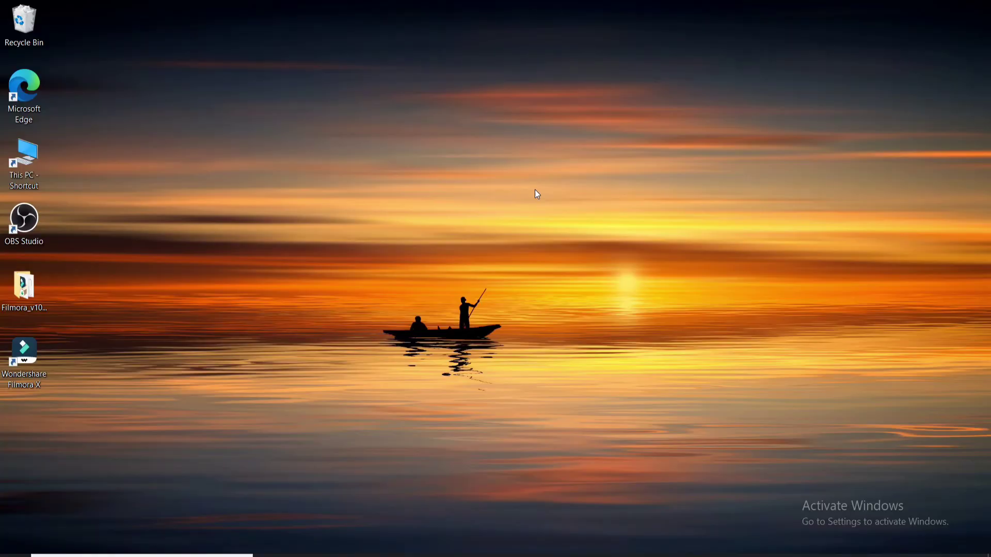